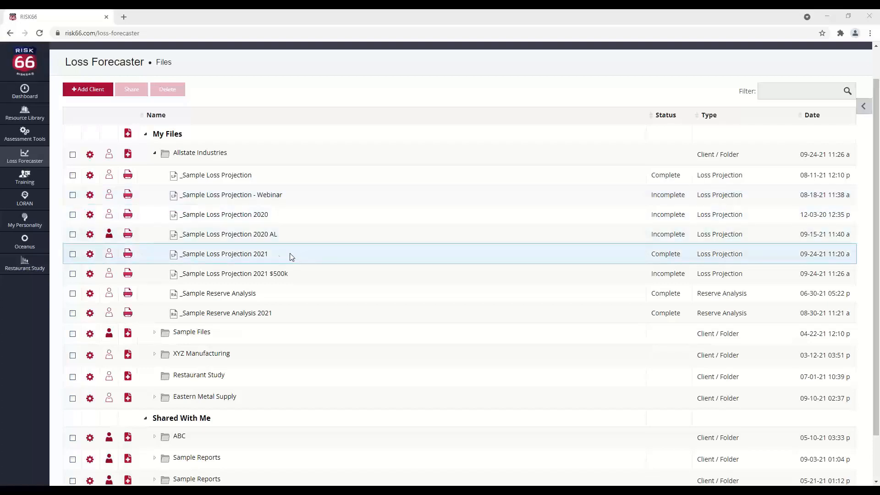
Step: Open the _Sample Loss Projection 2021 file under Allstate Industries and look over its analysis setup data
left_click(237, 259)
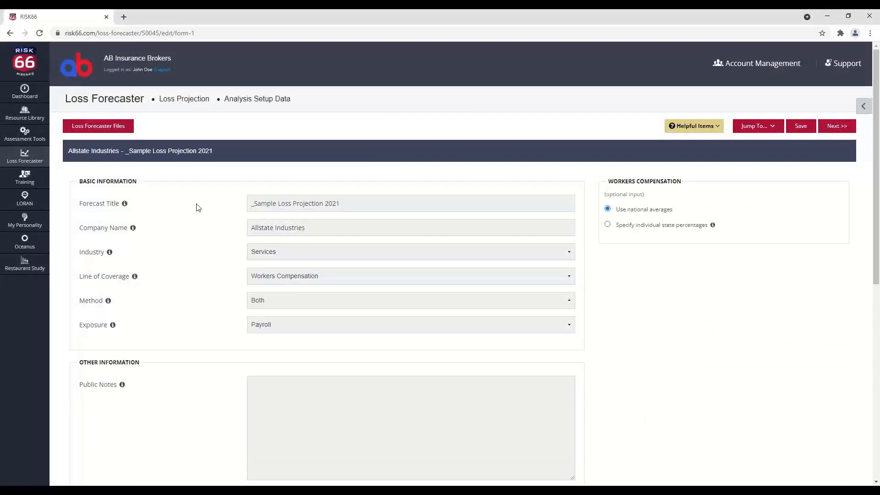
scroll(190, 175, "down", 2)
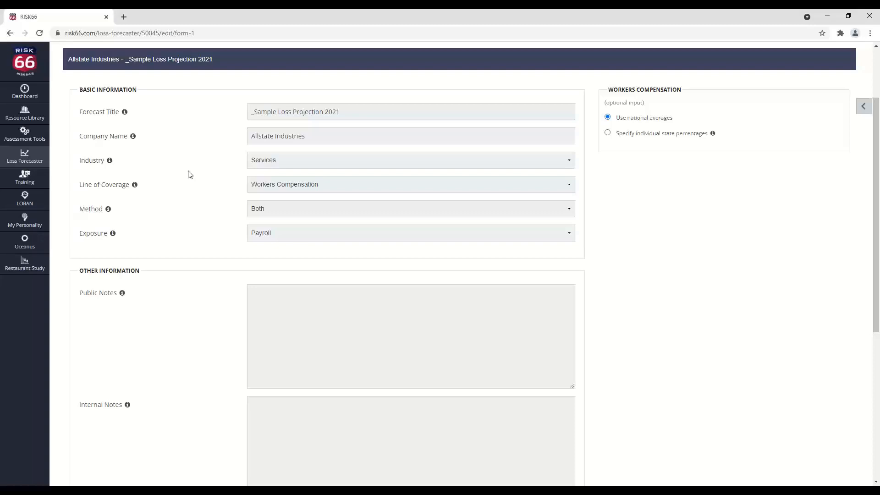
scroll(190, 175, "up", 1)
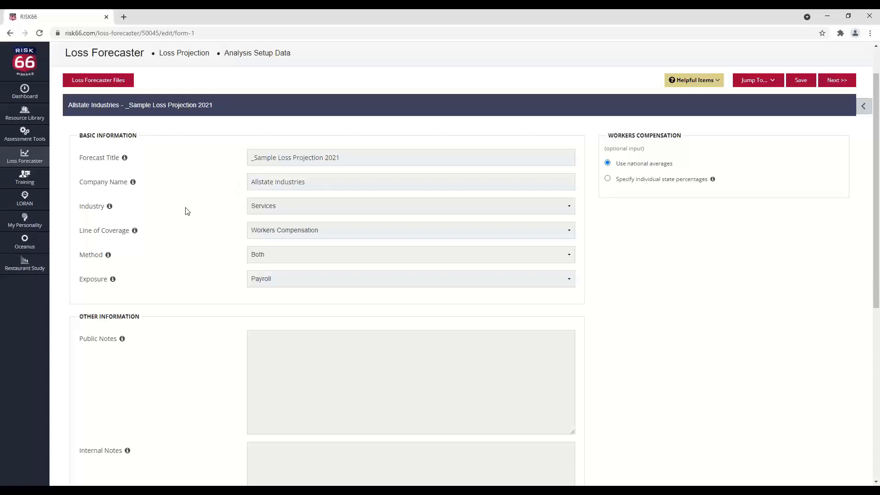
Step: Review the available Industry choices for the forecast, leaving Services selected
left_click(290, 207)
scroll(348, 337, "down", 1)
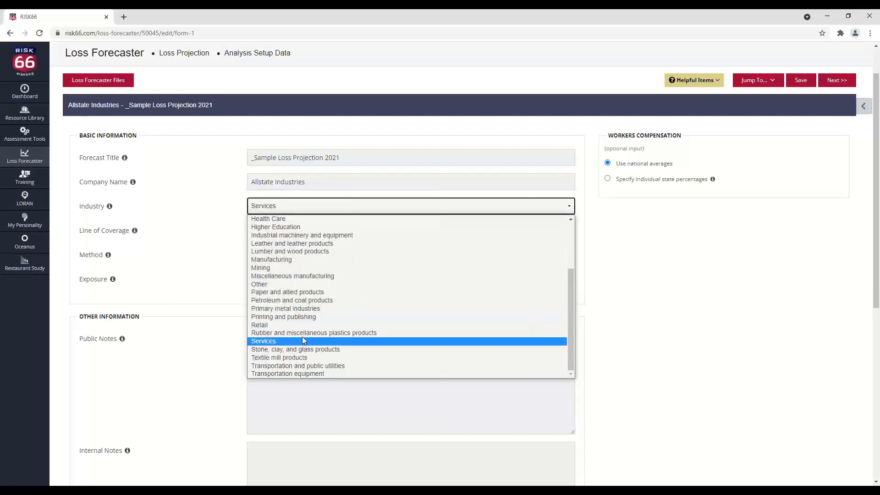
scroll(316, 332, "up", 3)
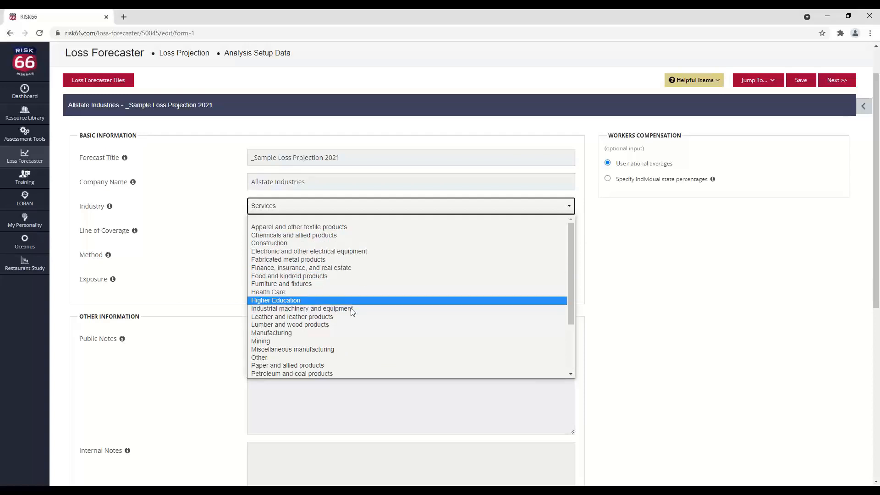
scroll(370, 324, "down", 2)
left_click(186, 216)
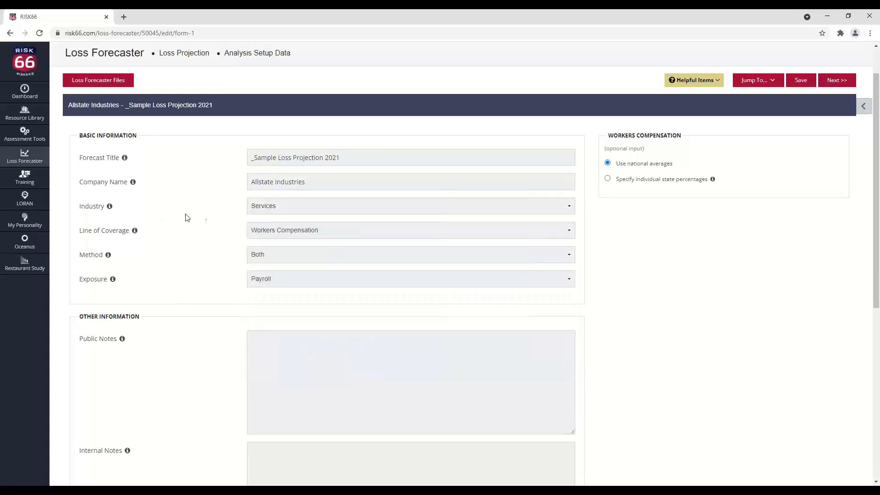
Step: Examine the available choices for Line of Coverage, Method and Exposure without changing the current selections
left_click(304, 233)
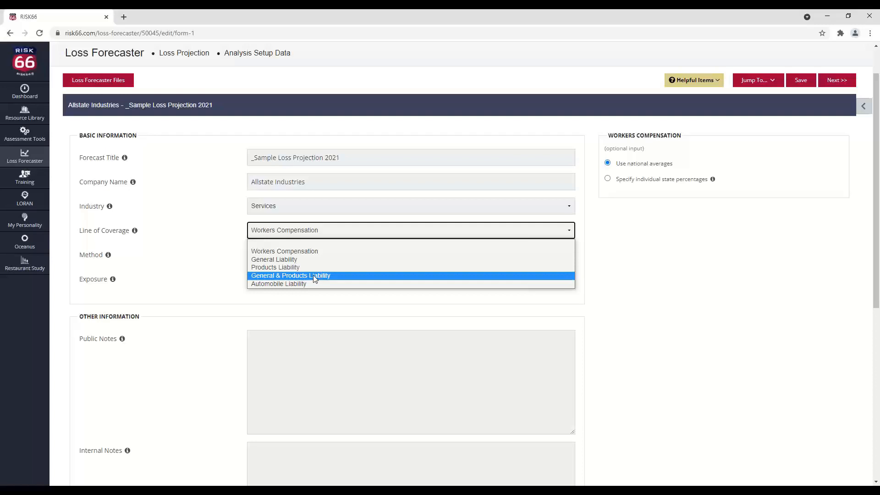
left_click(236, 238)
left_click(257, 254)
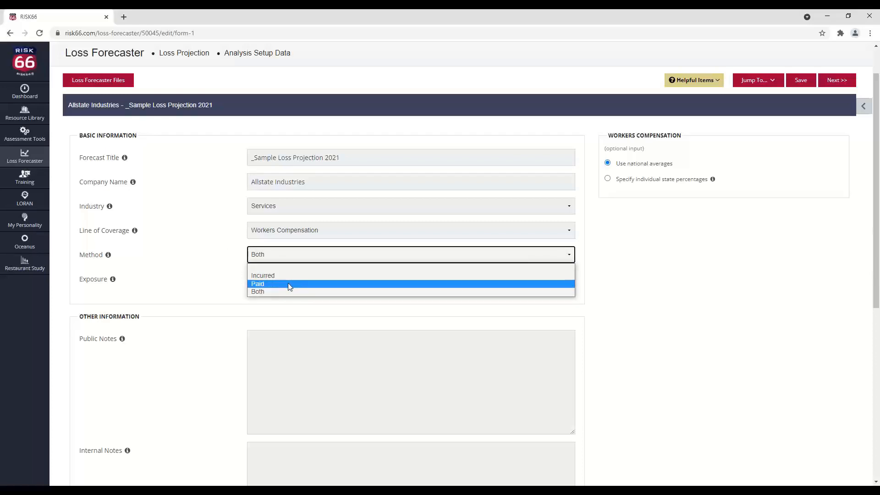
left_click(212, 258)
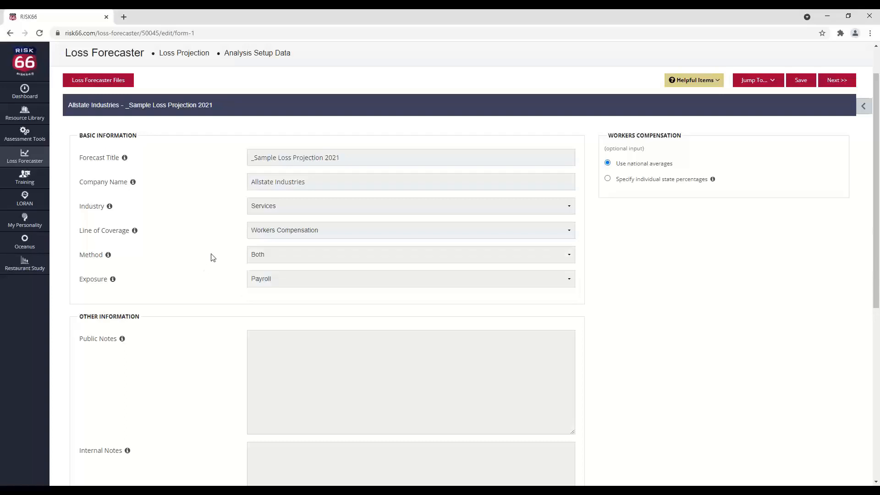
left_click(259, 279)
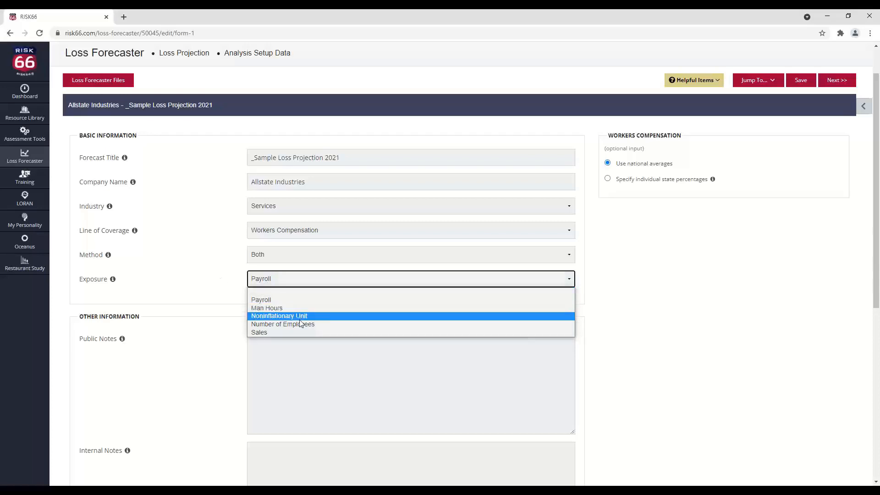
left_click(232, 282)
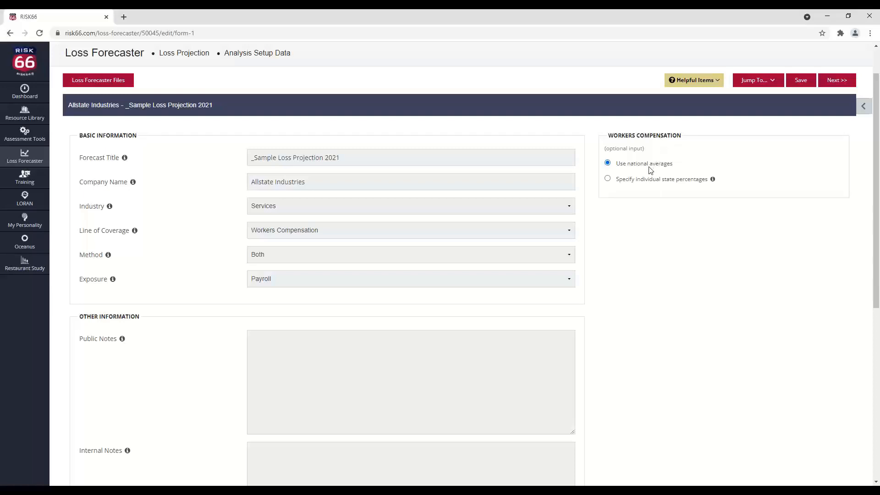
Step: Switch the workers compensation basis to individual state percentages and review the selectable states, keeping Country Wide
left_click(608, 179)
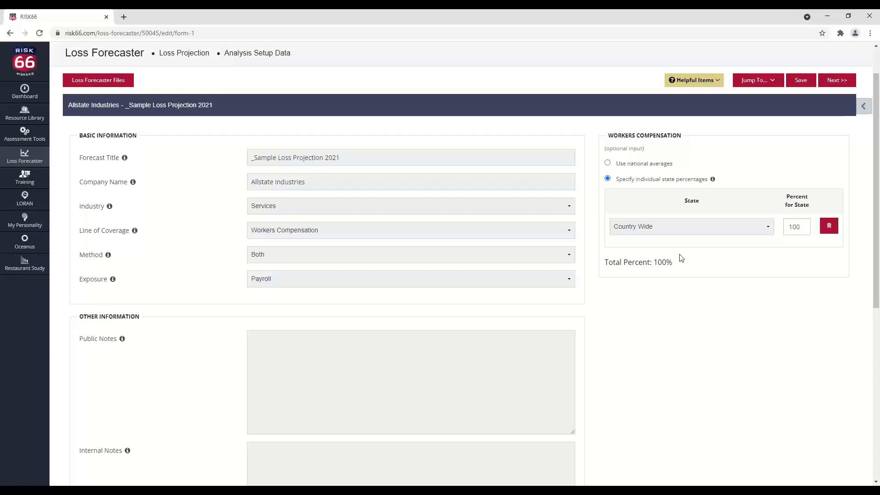
left_click(663, 233)
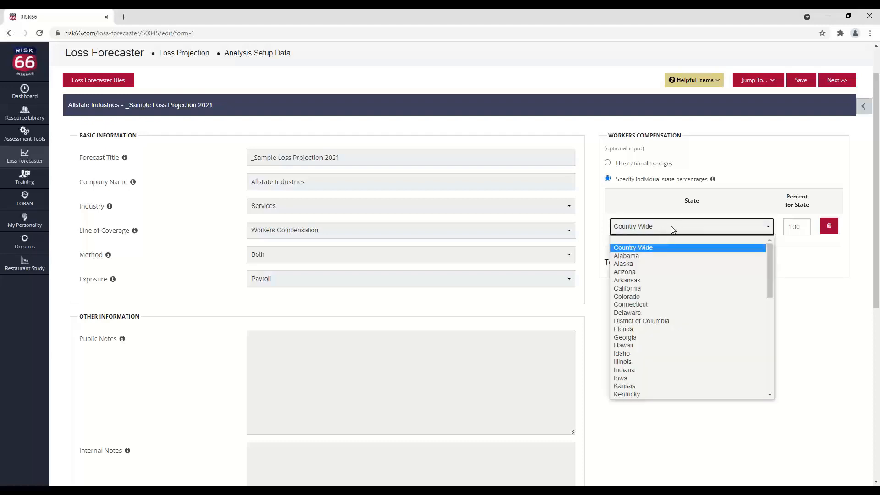
scroll(650, 320, "down", 5)
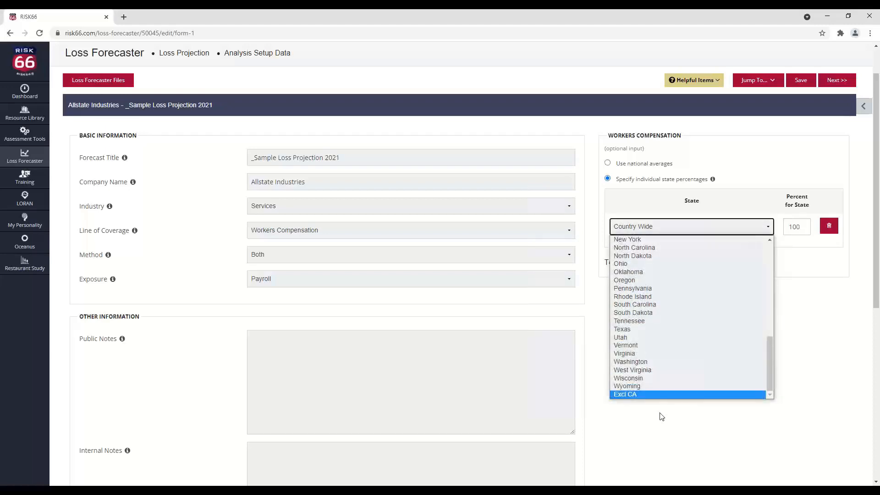
left_click(828, 303)
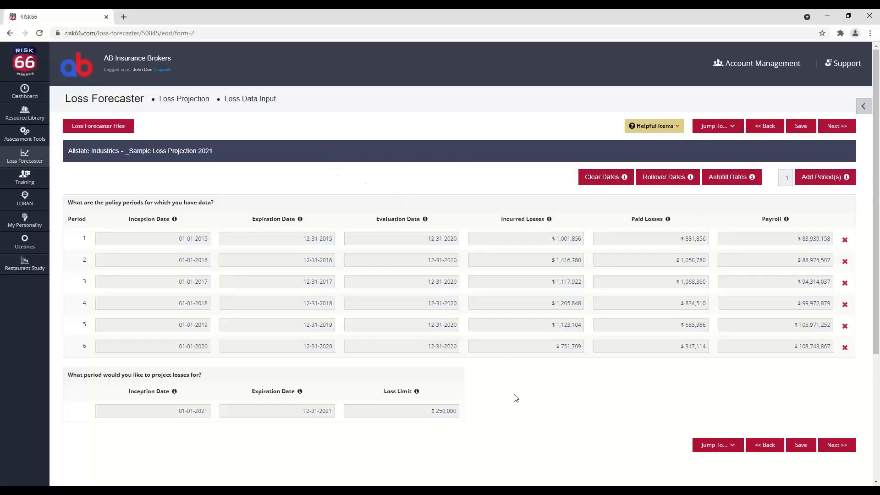
Step: Review the Loss Data Input help items and the explanations for Evaluation Date, Incurred Losses and Loss Limit
left_click(664, 130)
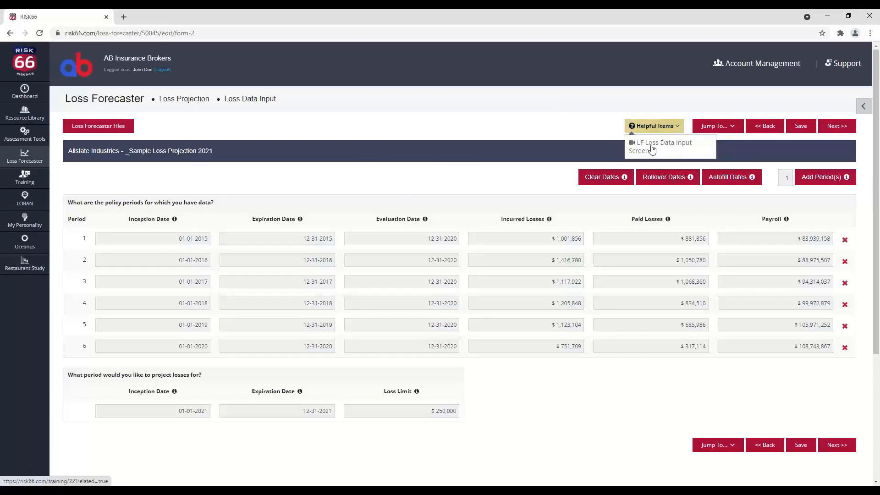
left_click(412, 178)
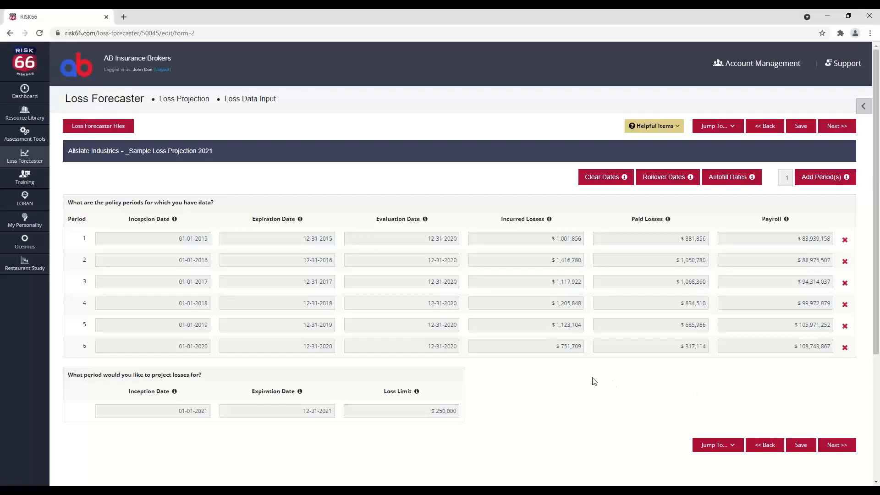
mouse_move(426, 220)
mouse_move(550, 222)
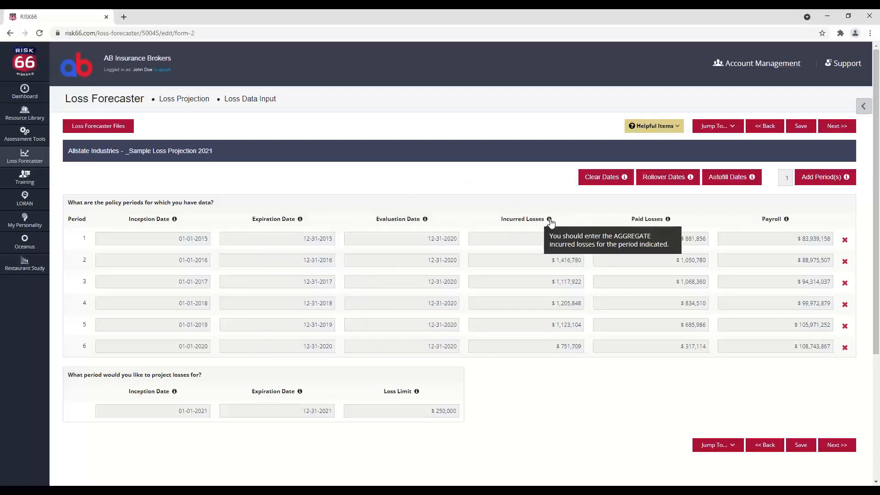
mouse_move(418, 392)
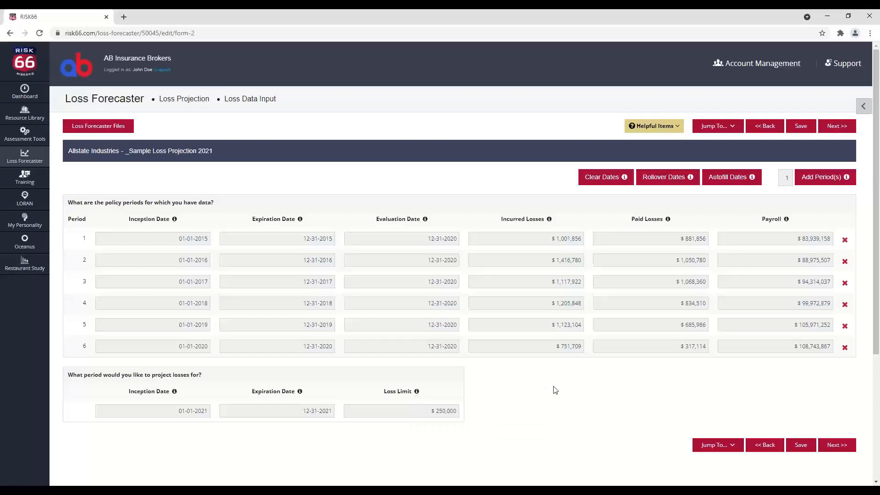
Step: Proceed to Excess of Limit Data Input and review period 2's individual excess incurred and excess paid losses
key("Return")
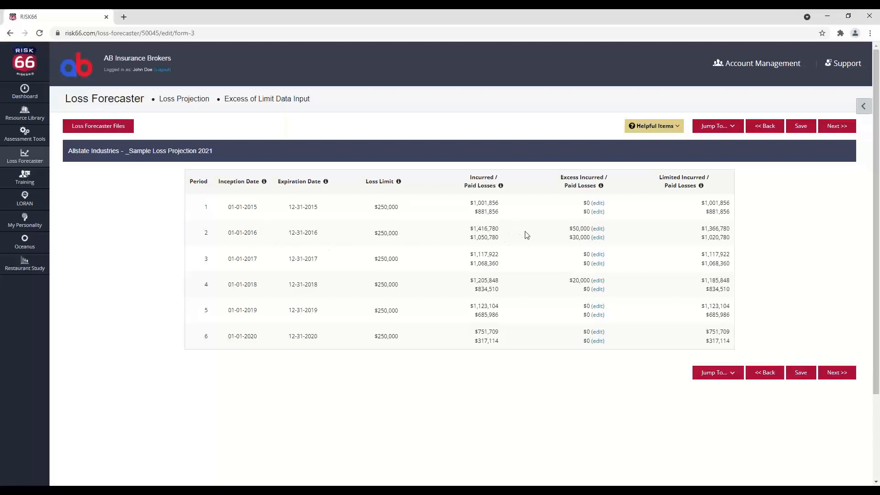
left_click(599, 230)
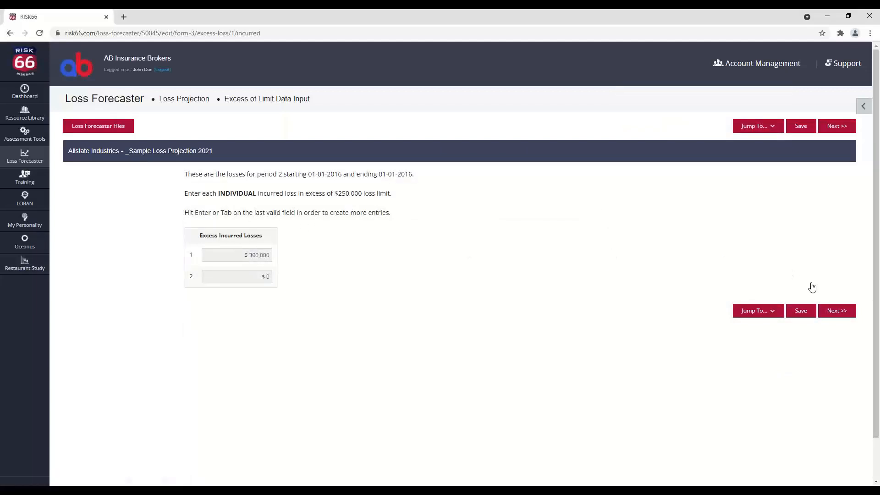
left_click(832, 314)
left_click(598, 238)
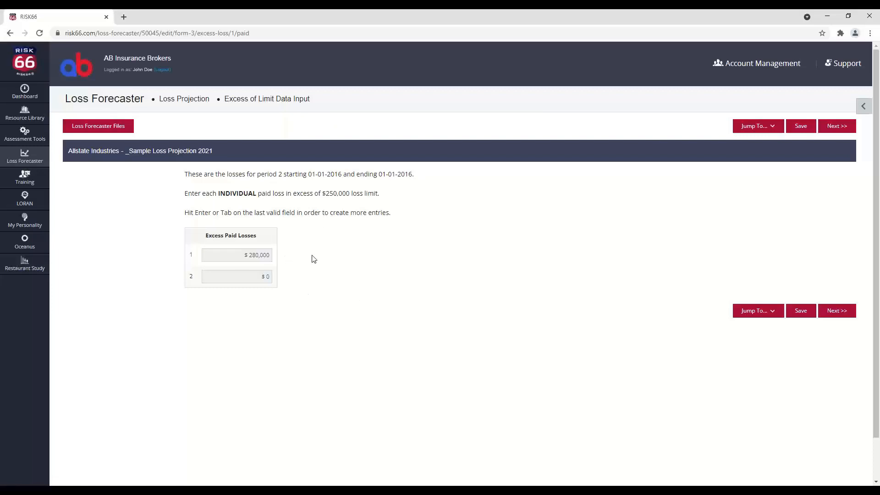
left_click(834, 311)
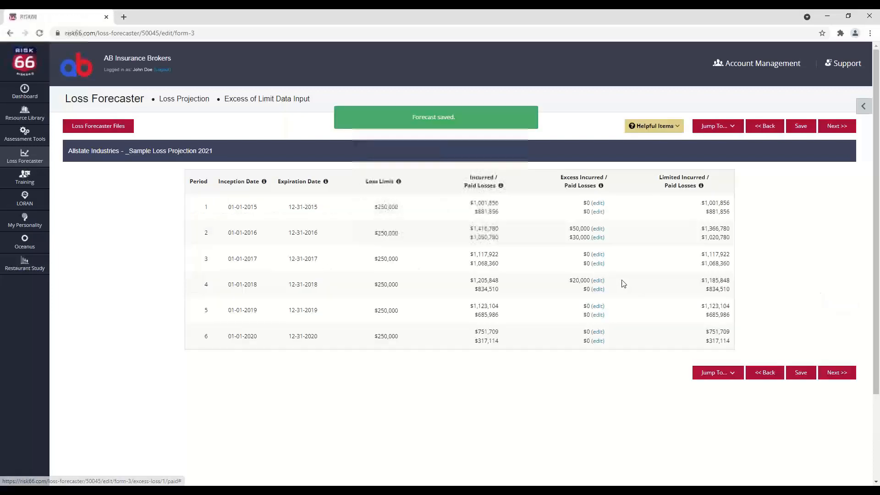
left_click(598, 229)
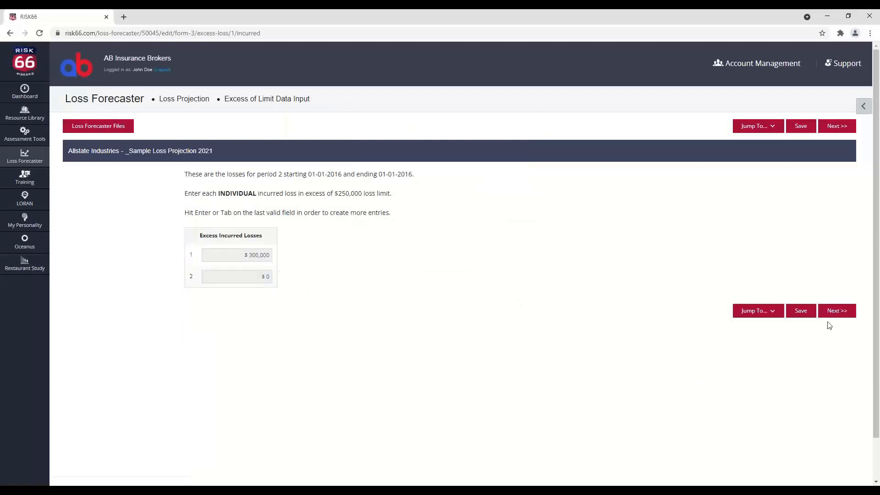
left_click(833, 310)
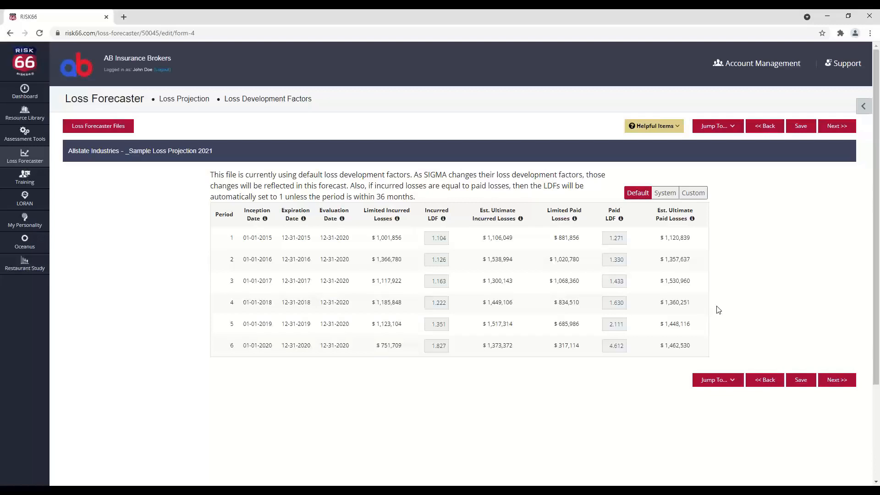
Step: Advance to Selected Estimated Ultimate Losses, try incurred/paid weightings of 29/71 and 73/27, and return the weighting to 50/50
left_click(837, 380)
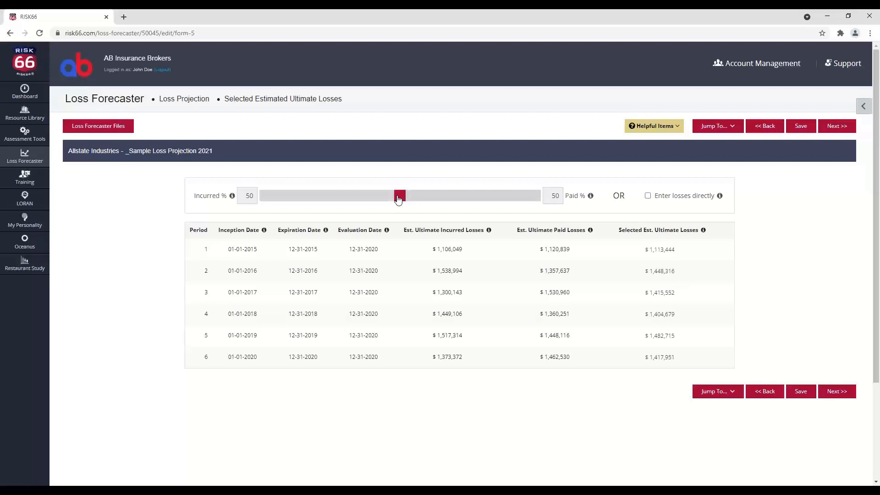
left_click_drag(402, 198, 459, 205)
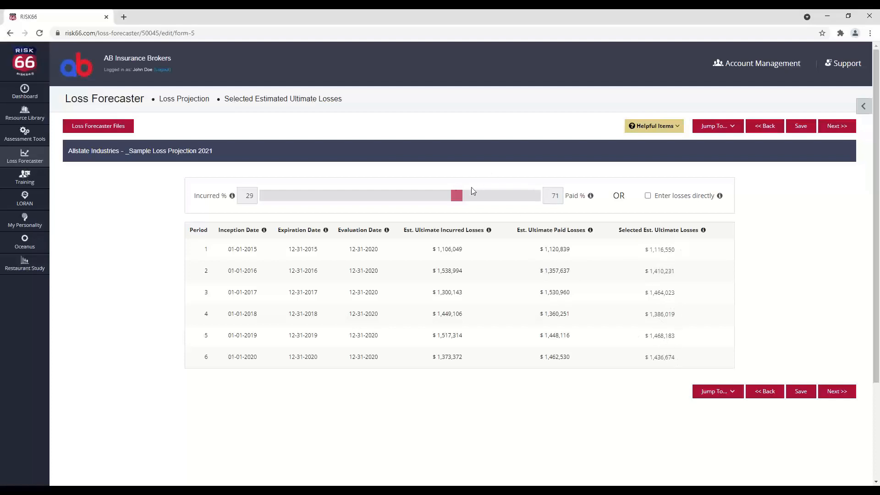
left_click_drag(456, 197, 338, 204)
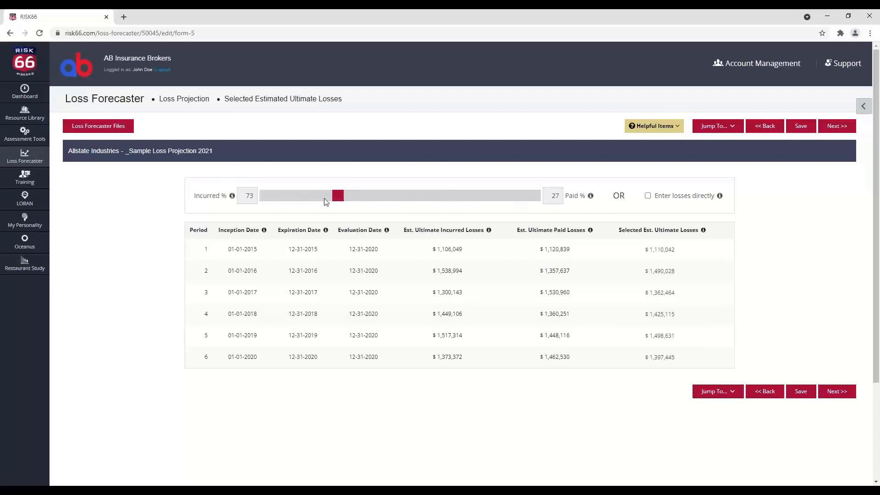
left_click_drag(339, 202, 401, 204)
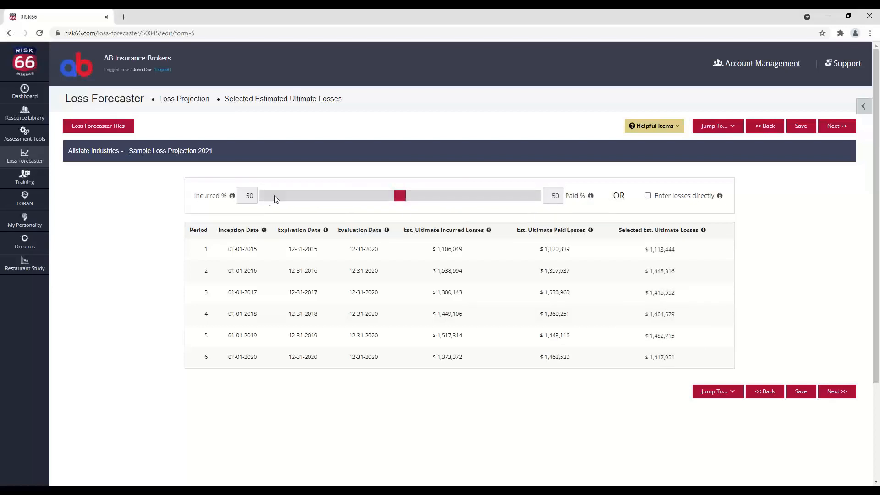
left_click(250, 197)
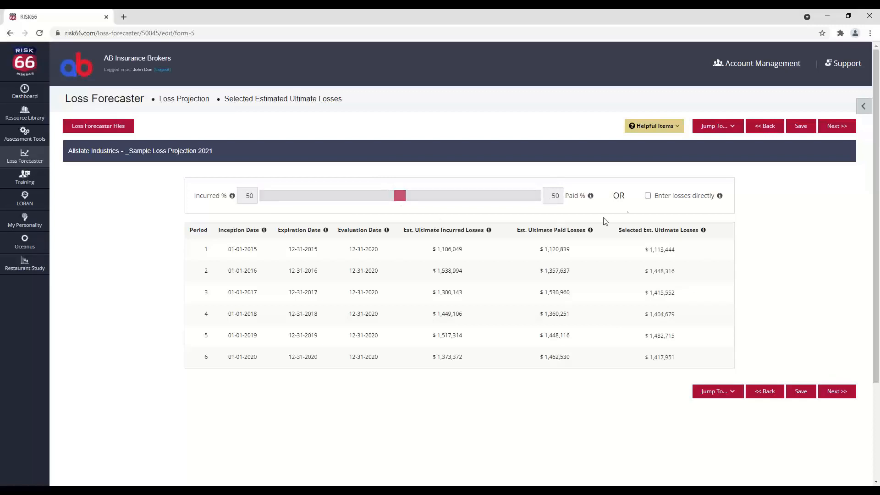
Step: Try the option to enter the selected ultimate losses directly and turn it off again
left_click(648, 197)
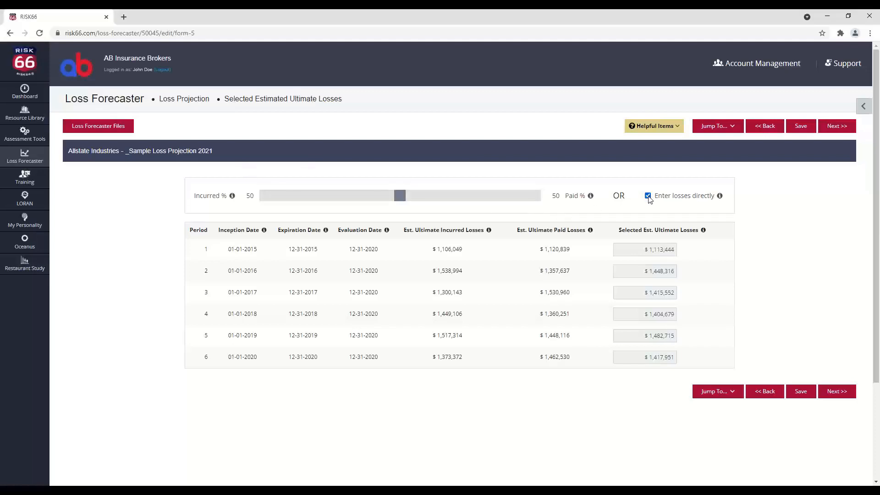
left_click(649, 197)
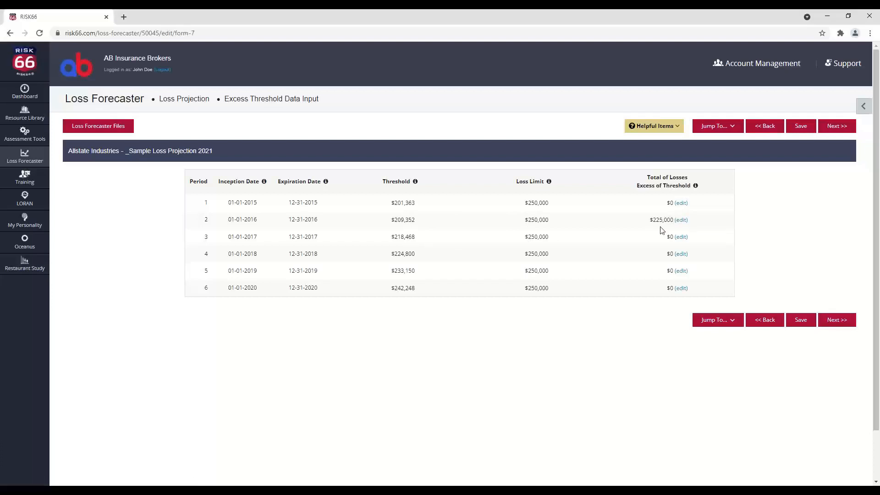
Step: Review and save period 2's individual excess threshold losses, and proceed to Loss Exposure Trend Adjustments
left_click(681, 221)
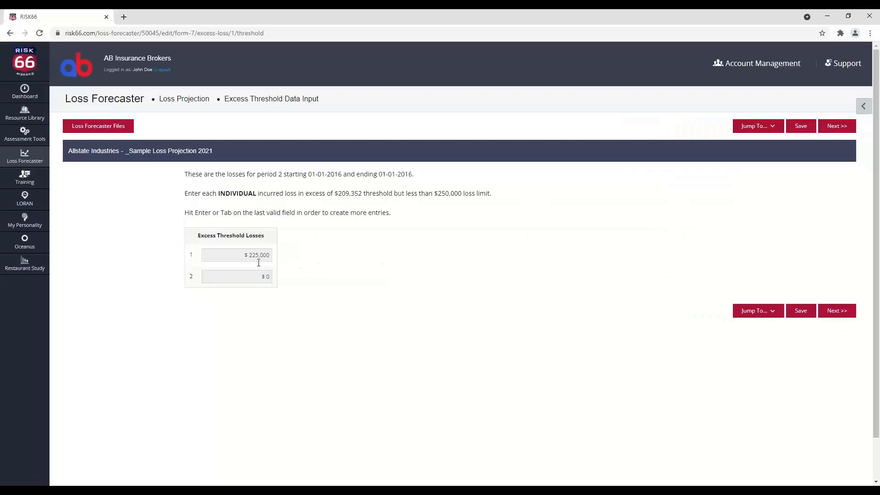
left_click(806, 311)
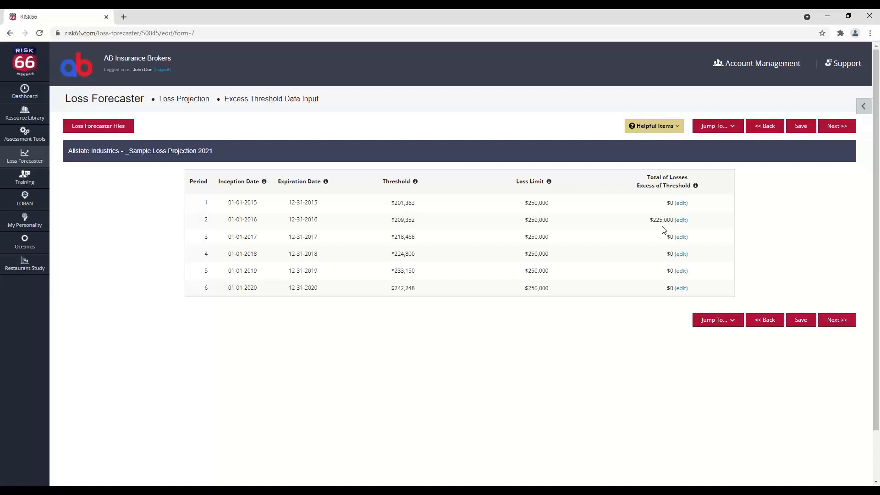
left_click(836, 319)
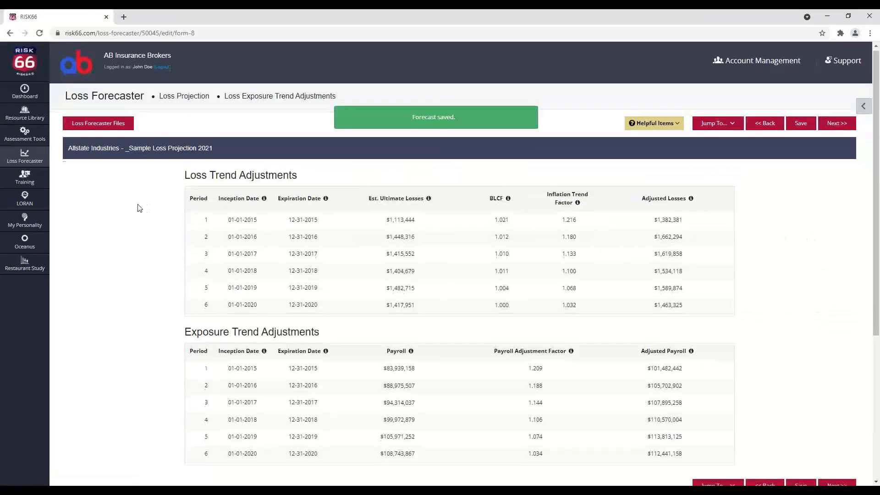
Step: Review the loss and exposure trend adjustments for all six periods, and proceed to Pure Loss Rate
scroll(149, 208, "down", 1)
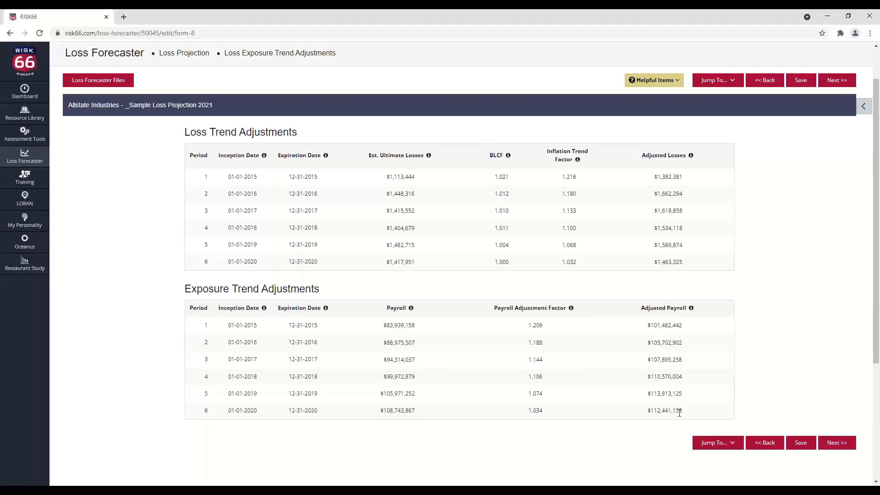
left_click(831, 443)
scroll(746, 275, "down", 1)
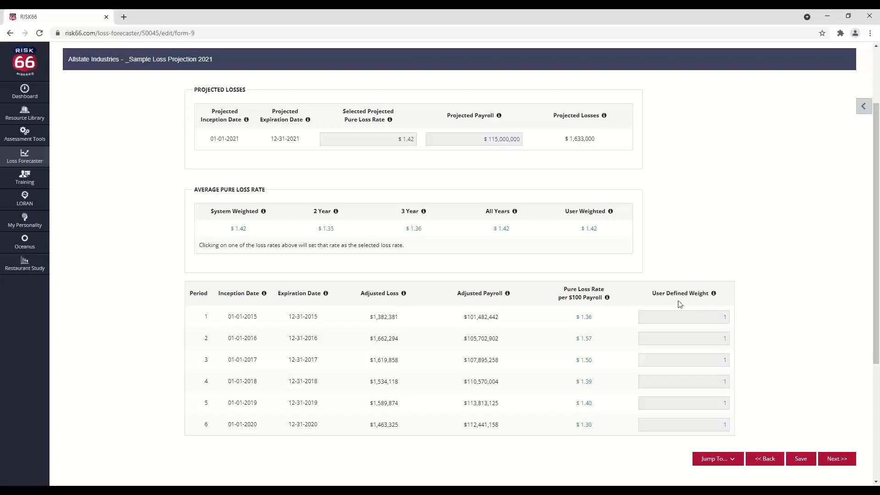
Step: Try a user defined weight of 0 for period 2 in the pure loss rate table, and return it to 1
left_click(706, 342)
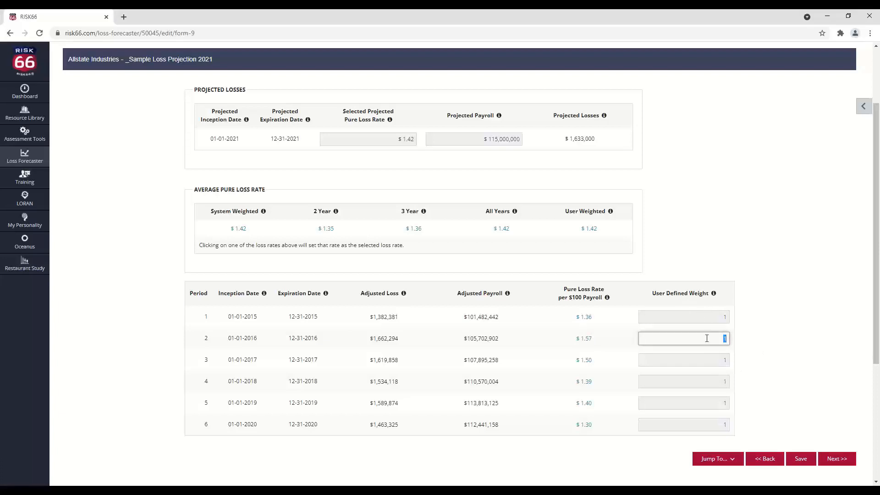
type("0")
left_click(774, 334)
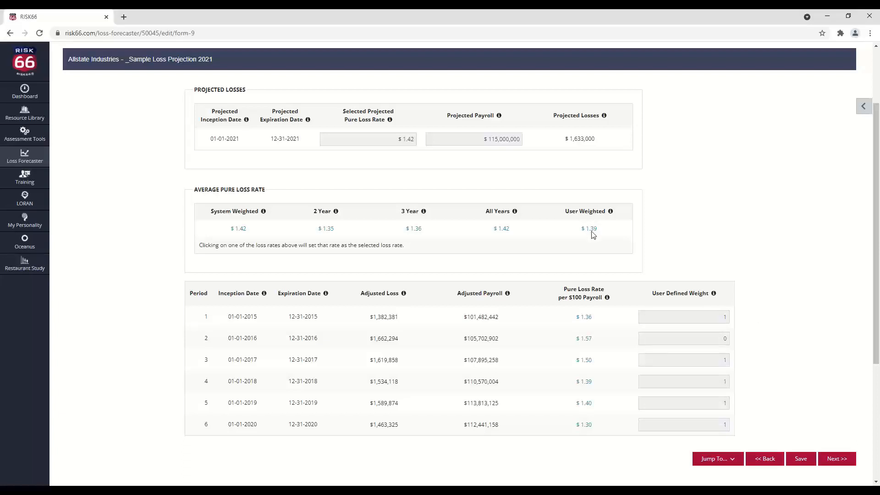
left_click(717, 339)
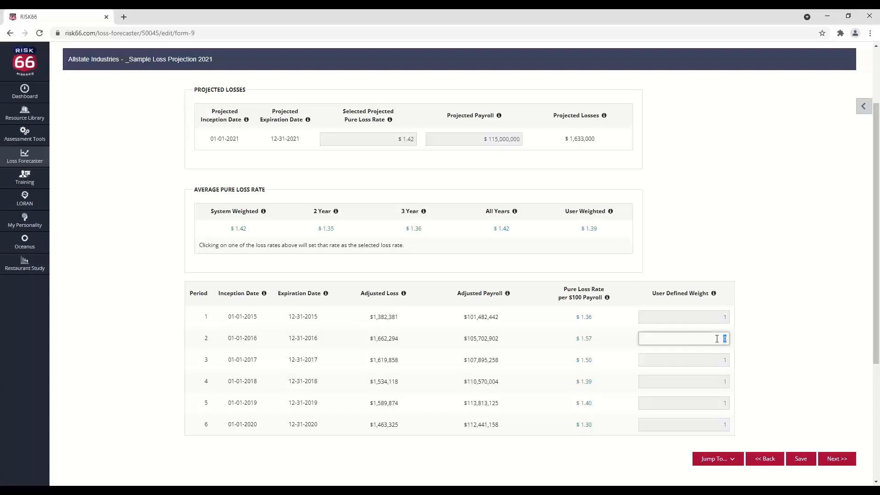
type("1")
key("Tab")
left_click(776, 326)
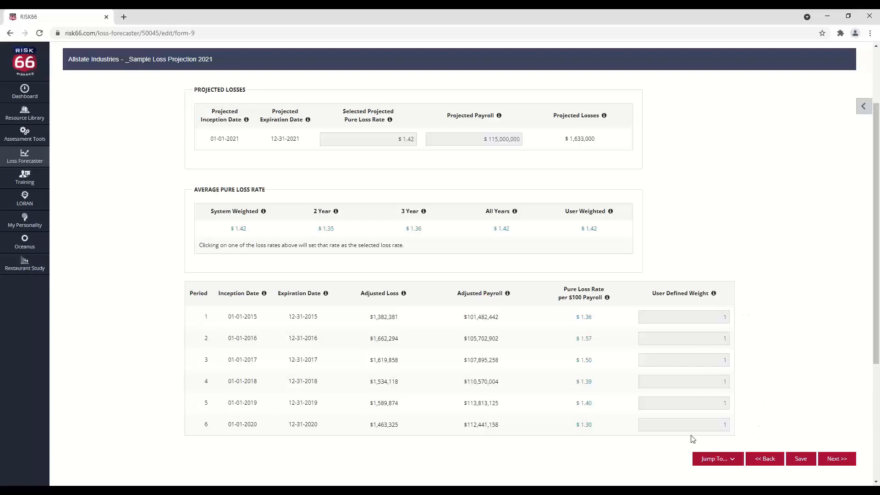
Step: Review the projected losses, and advance through Payout Schedule Discount Rates to Reports and Graphs
scroll(327, 200, "up", 2)
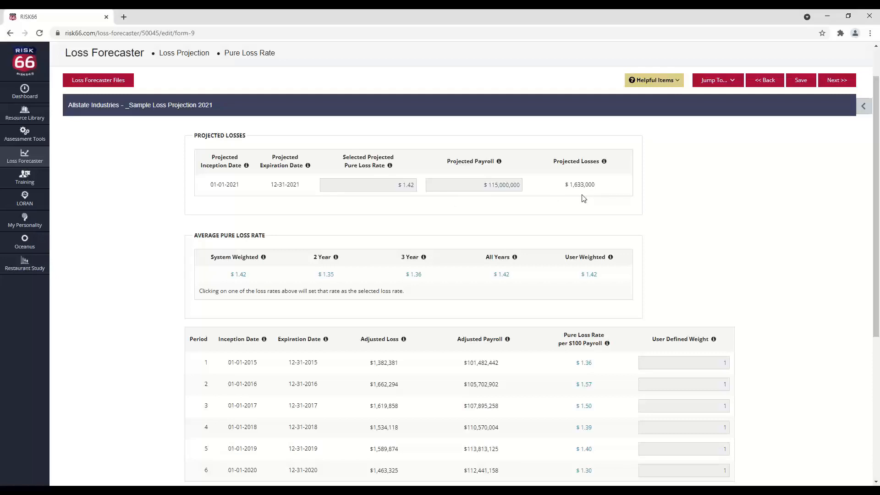
left_click(837, 80)
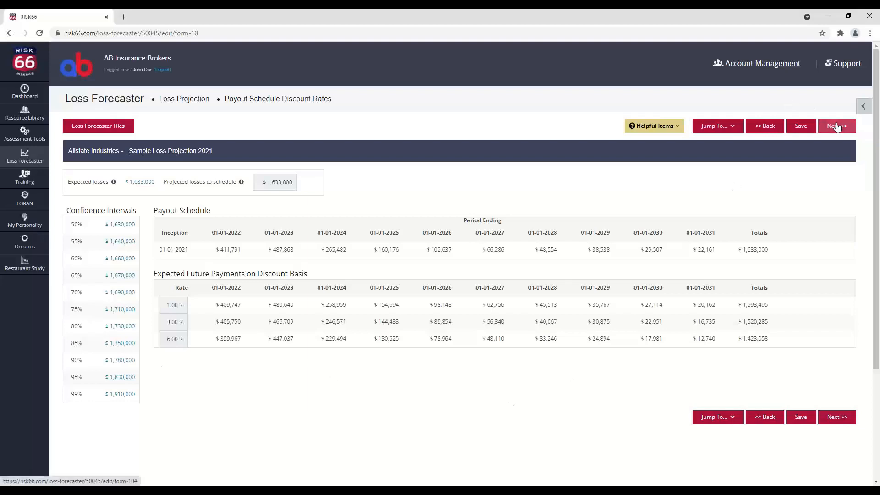
left_click(837, 127)
Step: Generate printable versions of the Loss Projection Report and the Summary Report, and return to the Reports and Graphs page
left_click(519, 197)
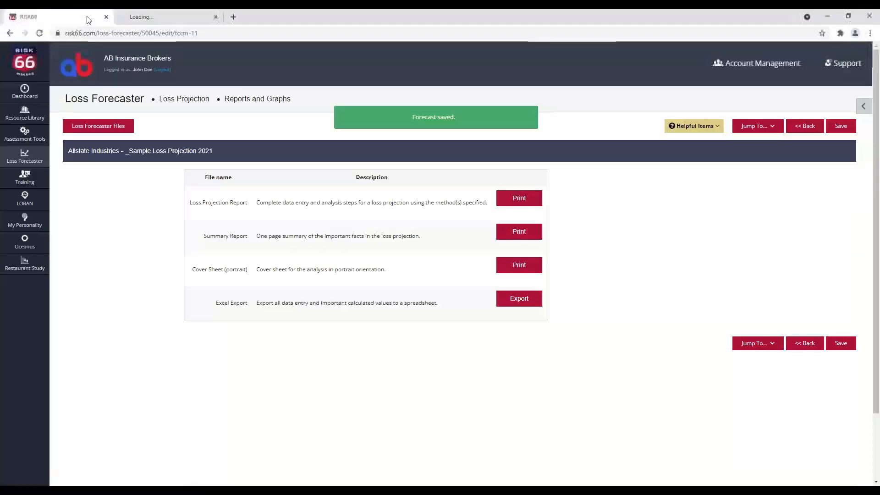
left_click(519, 232)
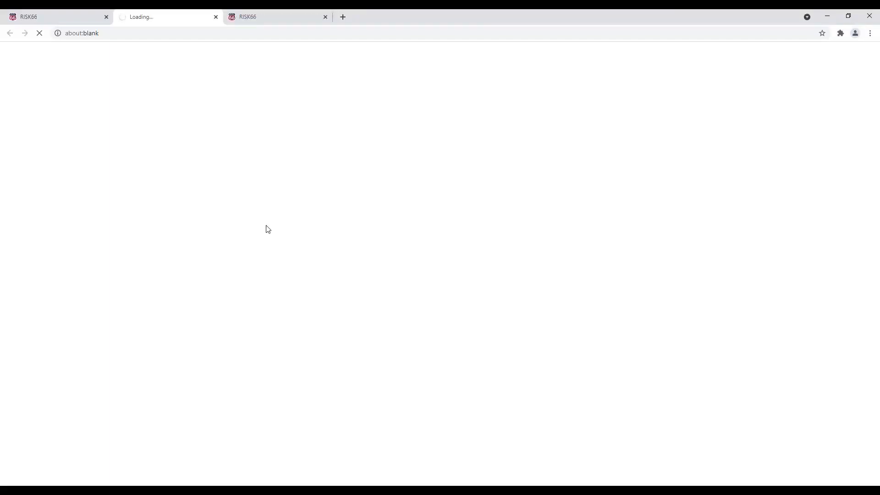
left_click(253, 20)
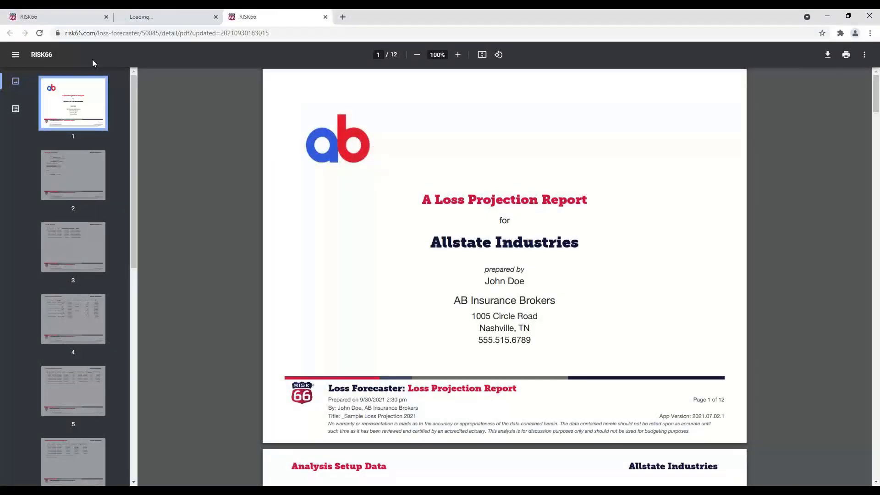
left_click(79, 18)
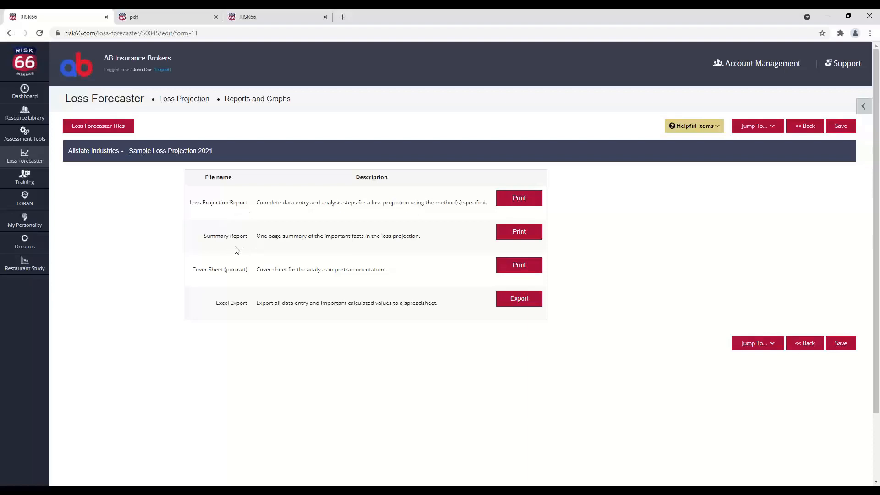
Step: Examine the Analysis Setup Data, Loss Data Input and Excess of Limit Data Input pages of the Loss Projection Report
left_click(251, 23)
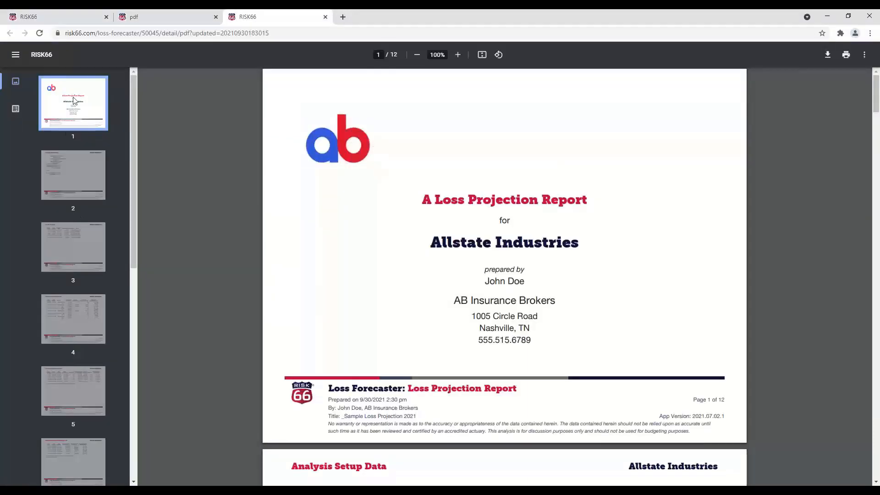
left_click(84, 169)
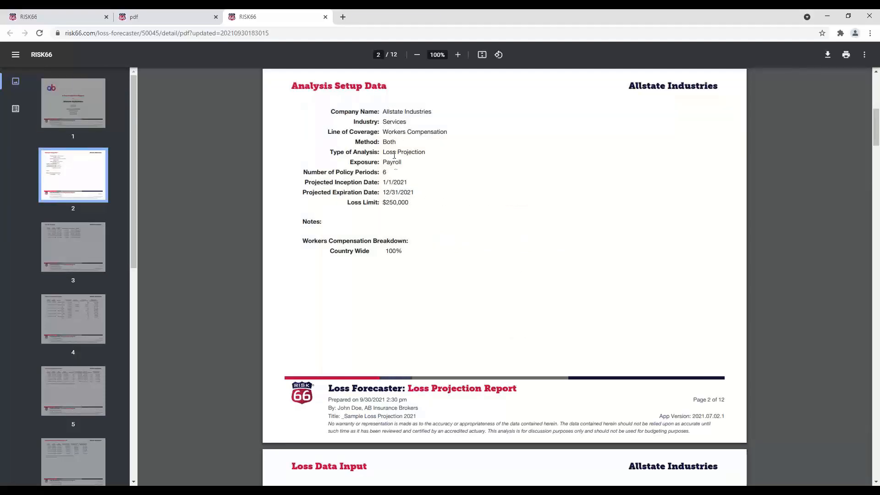
key("Right")
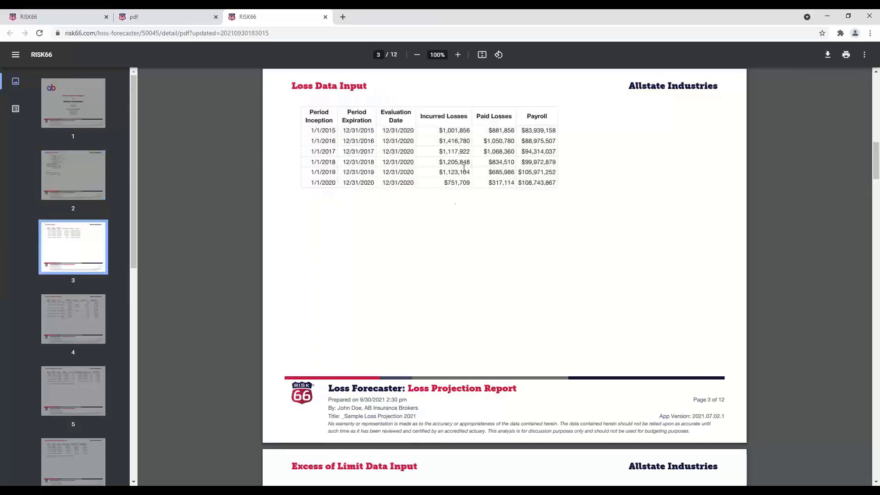
left_click(89, 304)
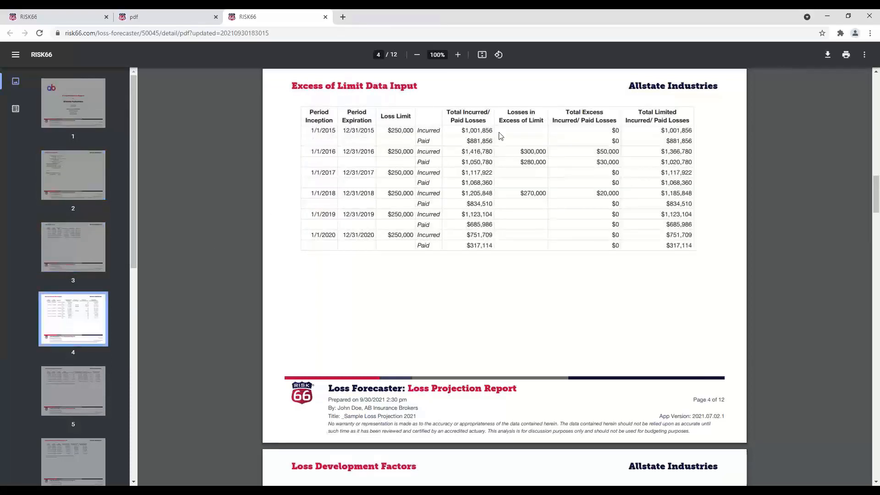
Step: Examine the report's Pure Loss Rate, Payout Schedule and Discount Rates, and Loss Trend Adjustments pages
scroll(69, 262, "down", 1)
scroll(71, 258, "down", 8)
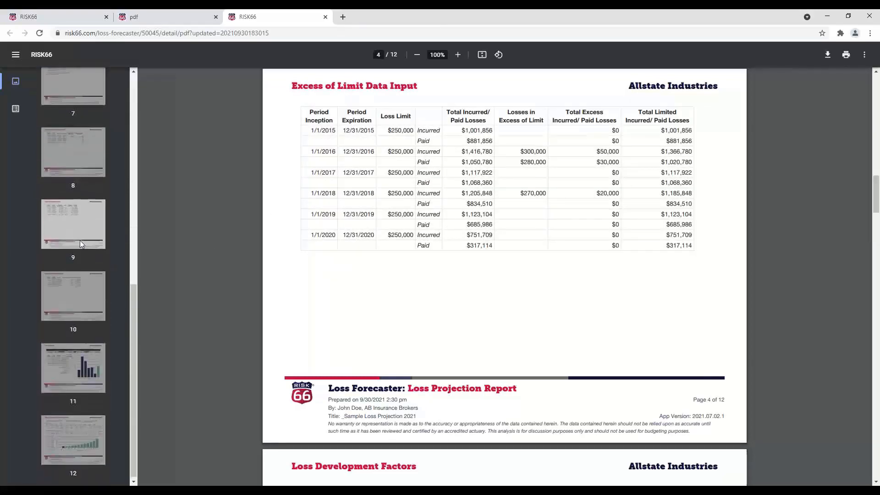
left_click(94, 360)
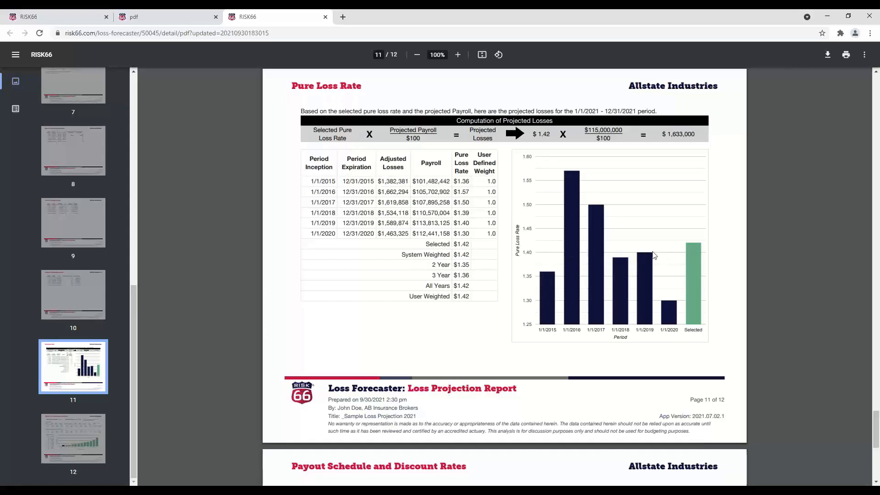
scroll(457, 255, "down", 7)
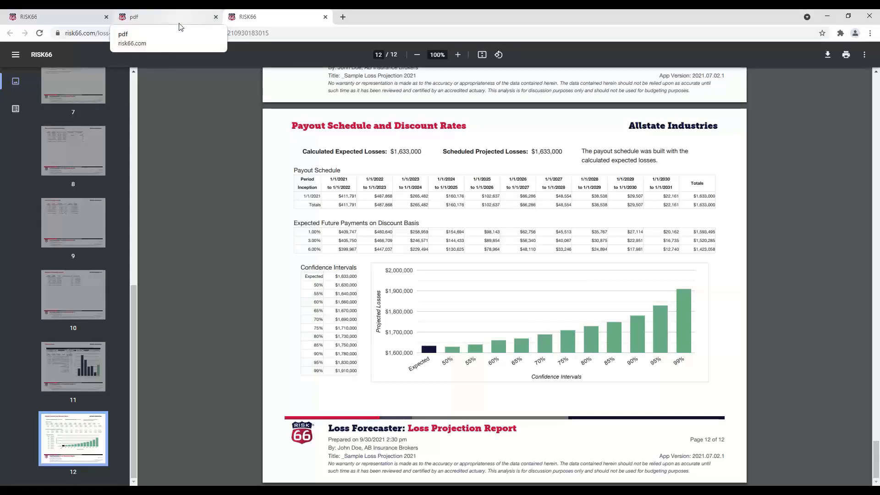
left_click(83, 131)
left_click(81, 222)
scroll(82, 222, "up", 3)
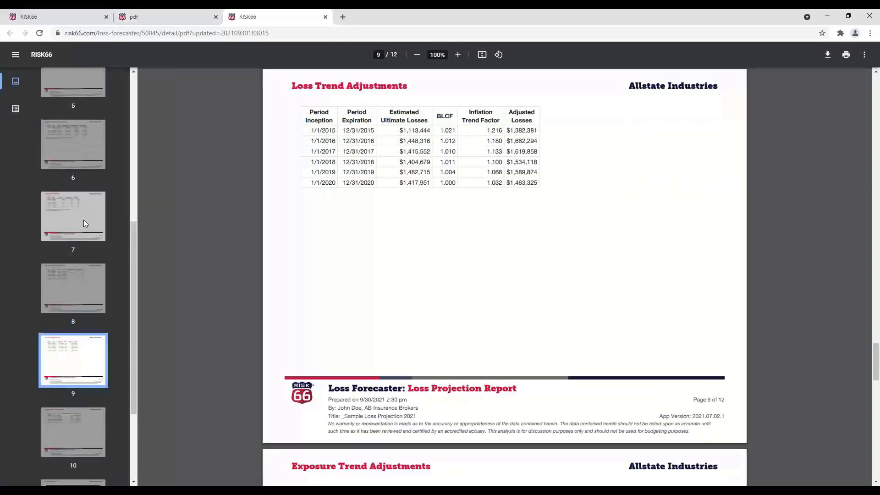
left_click(76, 144)
Step: Review the Summary Report through its Projected Losses Sensitivity Analysis Grid, and close both generated reports
left_click(178, 23)
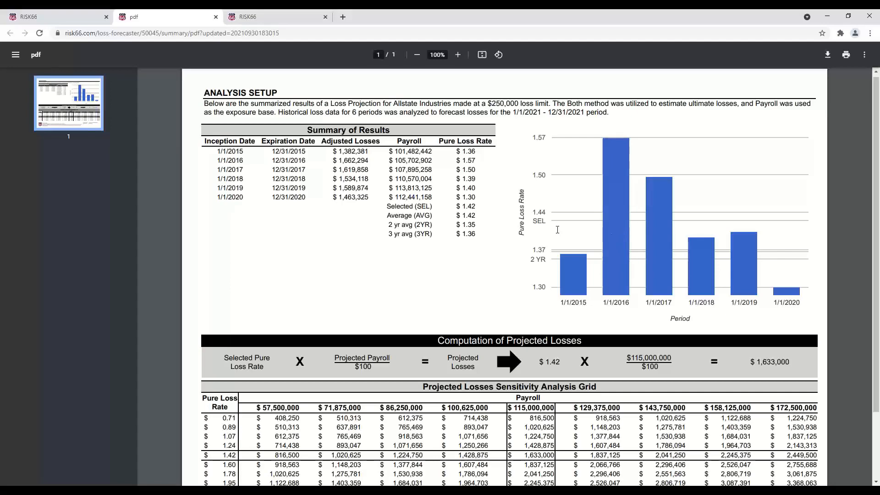
scroll(519, 265, "down", 3)
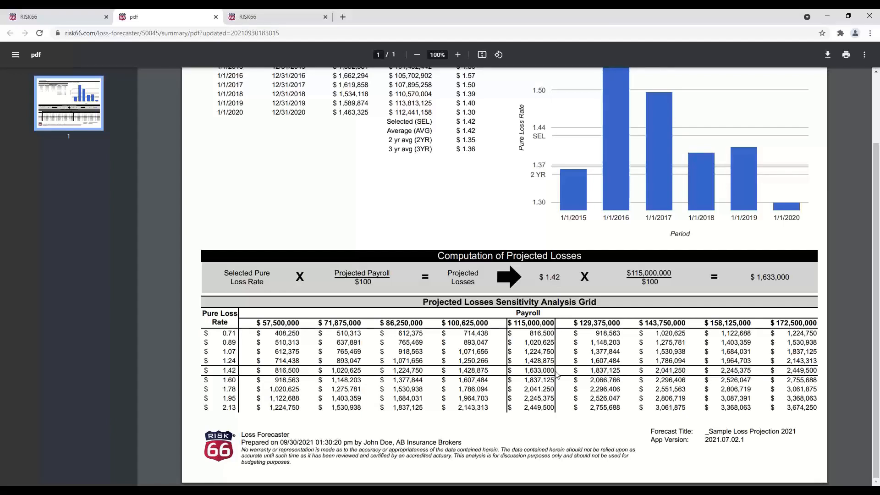
scroll(407, 336, "up", 3)
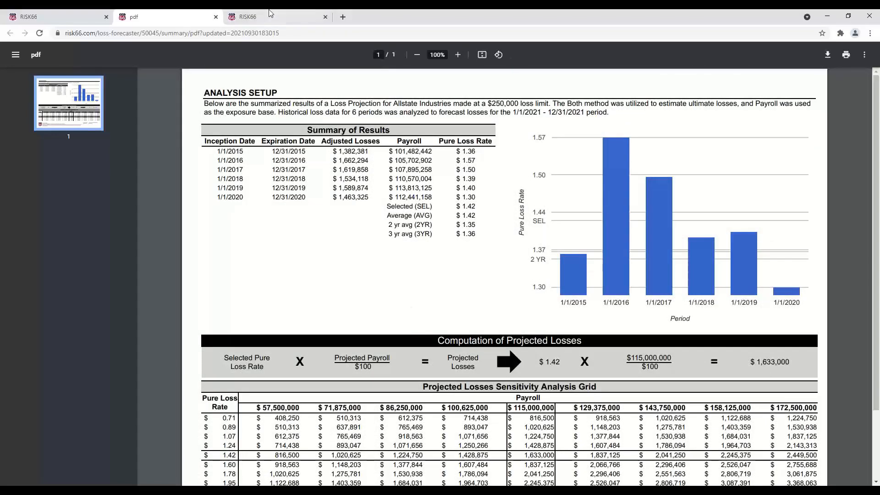
left_click(216, 17)
left_click(216, 17)
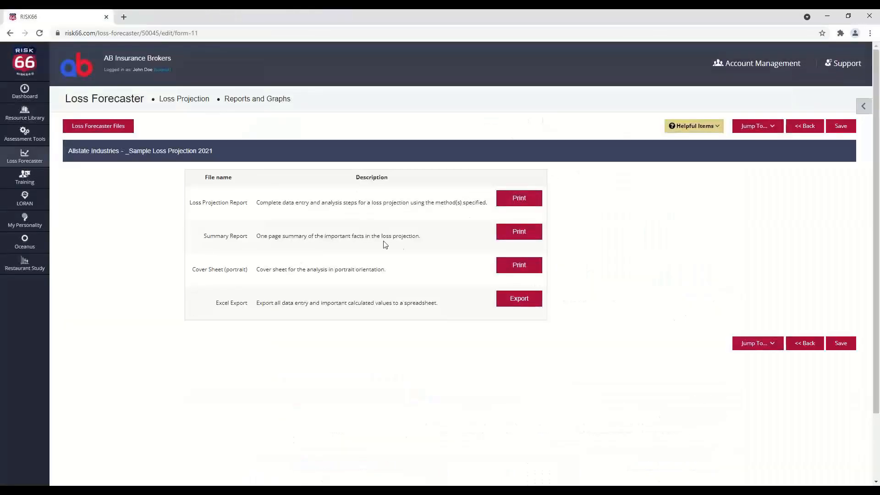